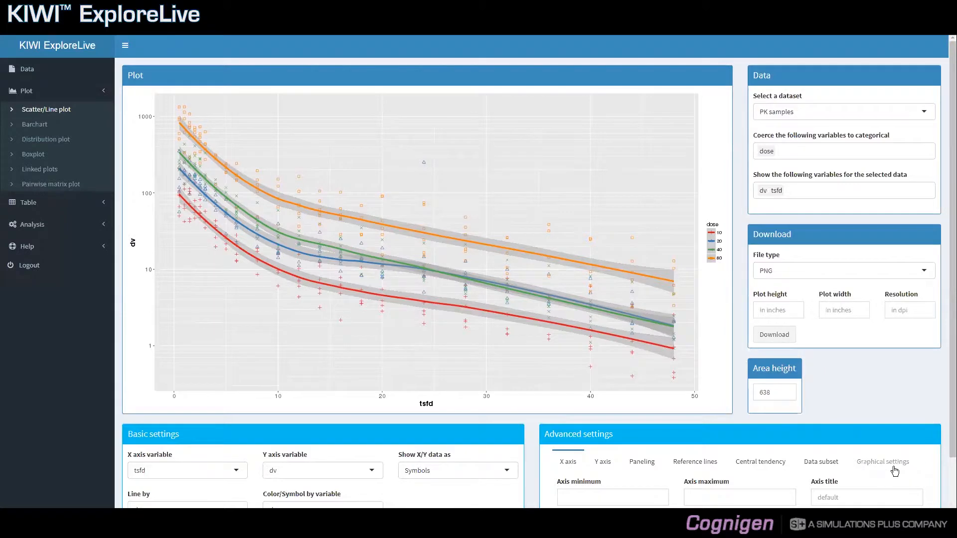
Step: Increase the symbol size in the plot's graphical settings to 4
click(897, 470)
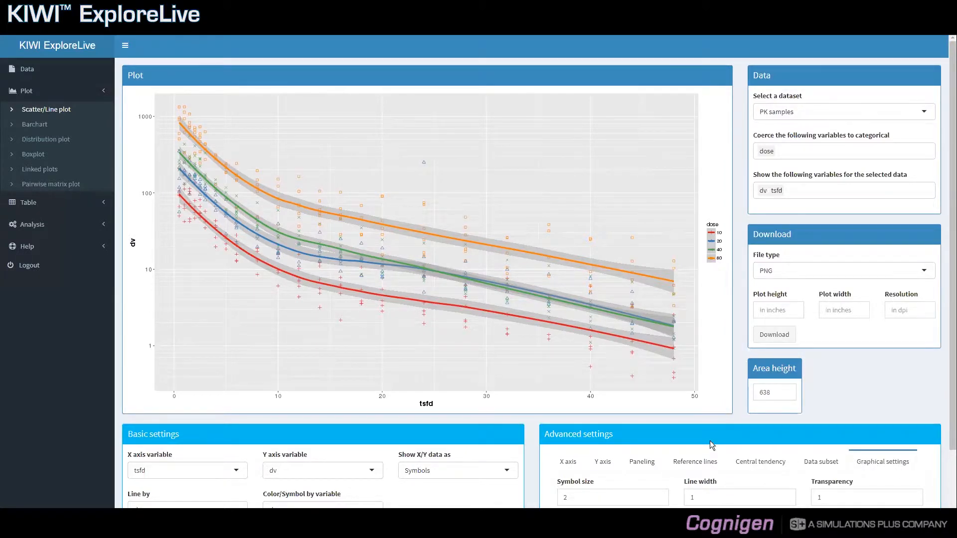
scroll(711, 445, down, 1)
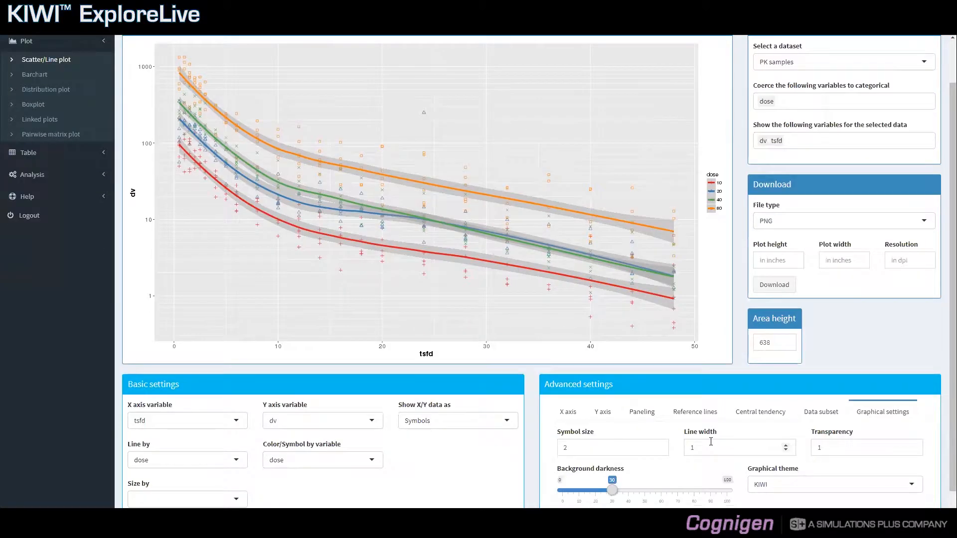
click(608, 446)
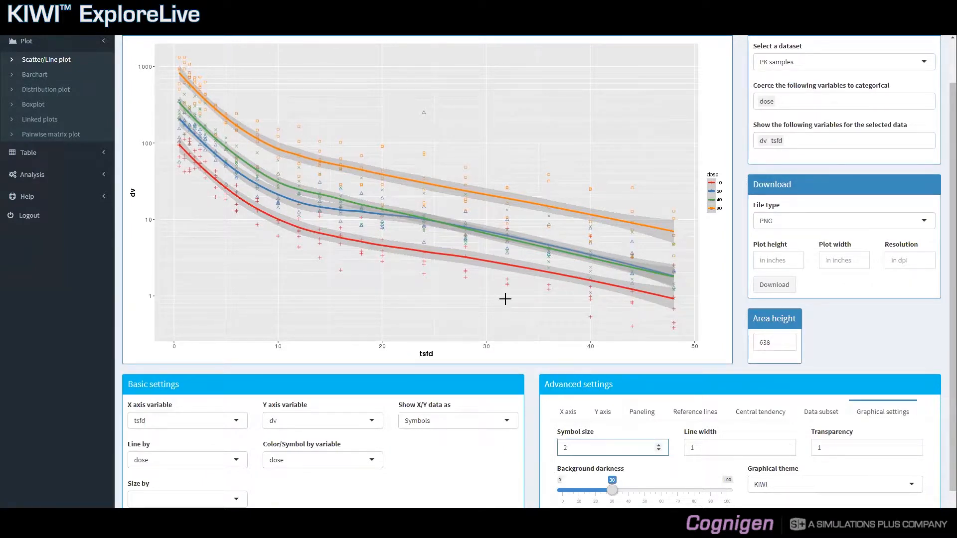
double_click(566, 448)
text(4)
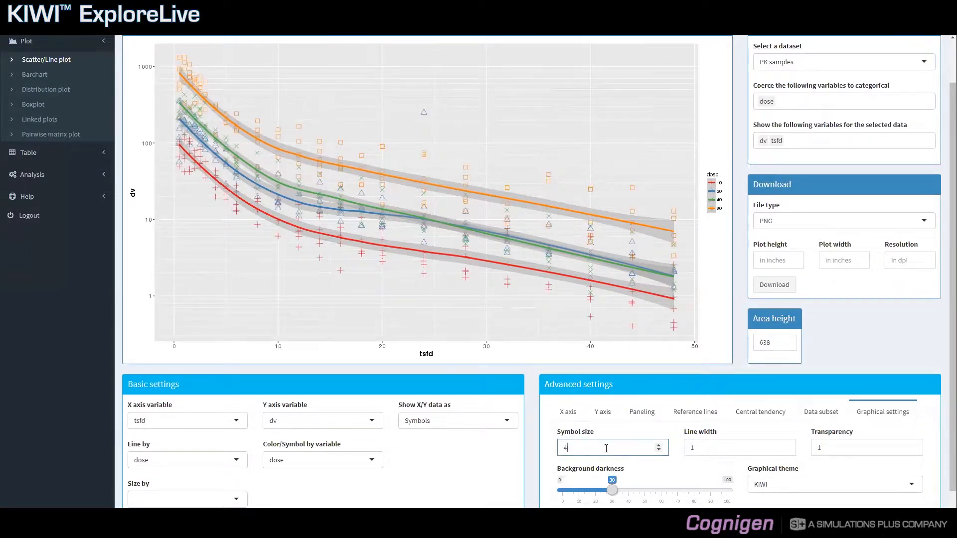
Step: Try a symbol size of 0.5 and return it to 2
double_click(558, 444)
text(0.5)
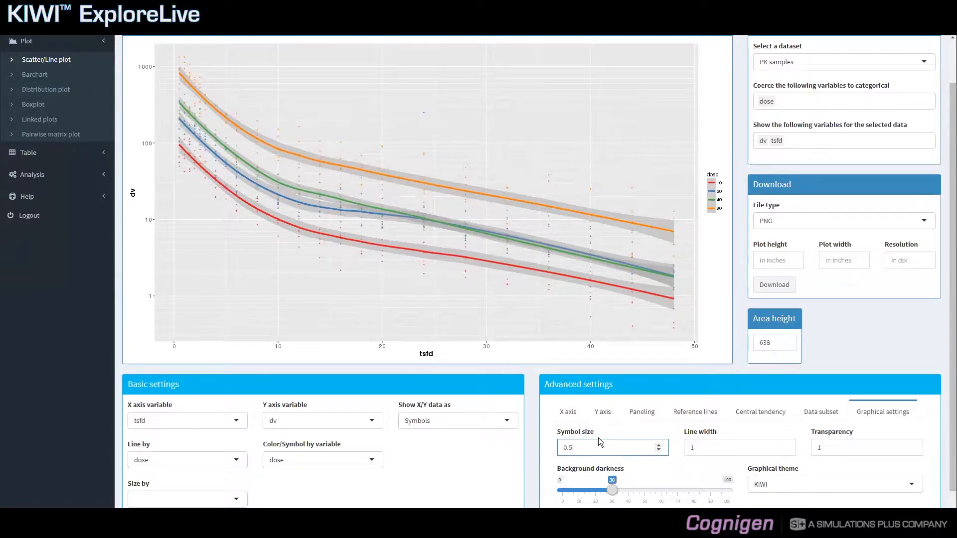
double_click(565, 447)
key(BackSpace)
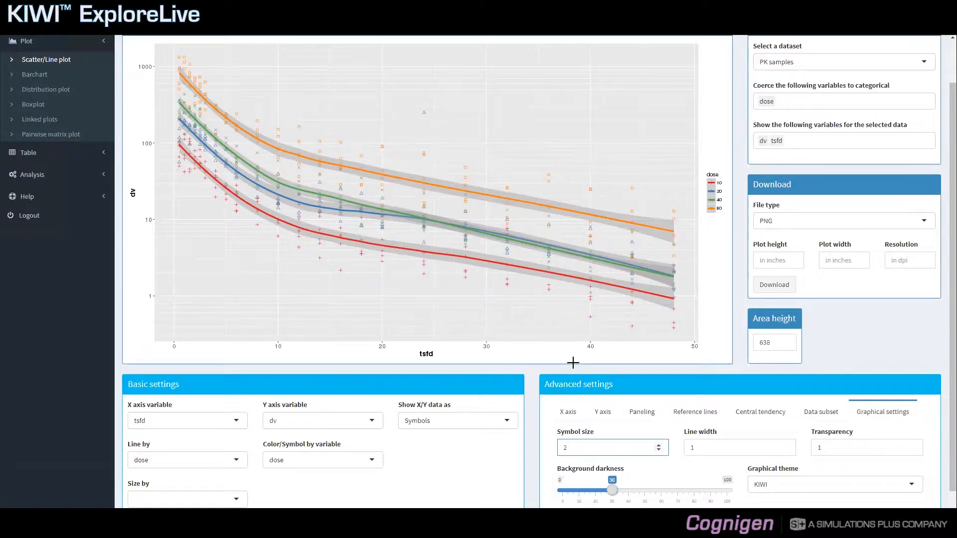
Step: Show the X/Y data as joined lines and draw the lines by the id variable
click(699, 447)
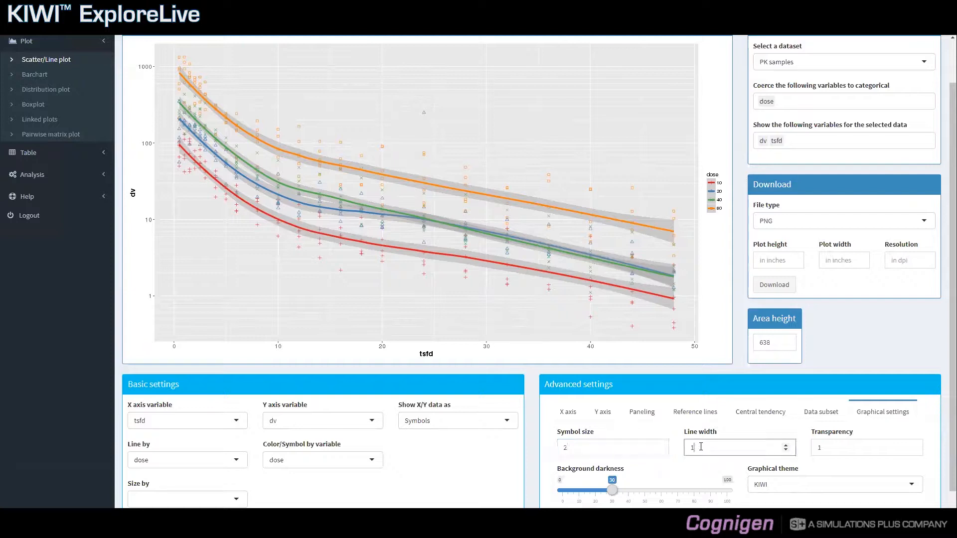
click(493, 421)
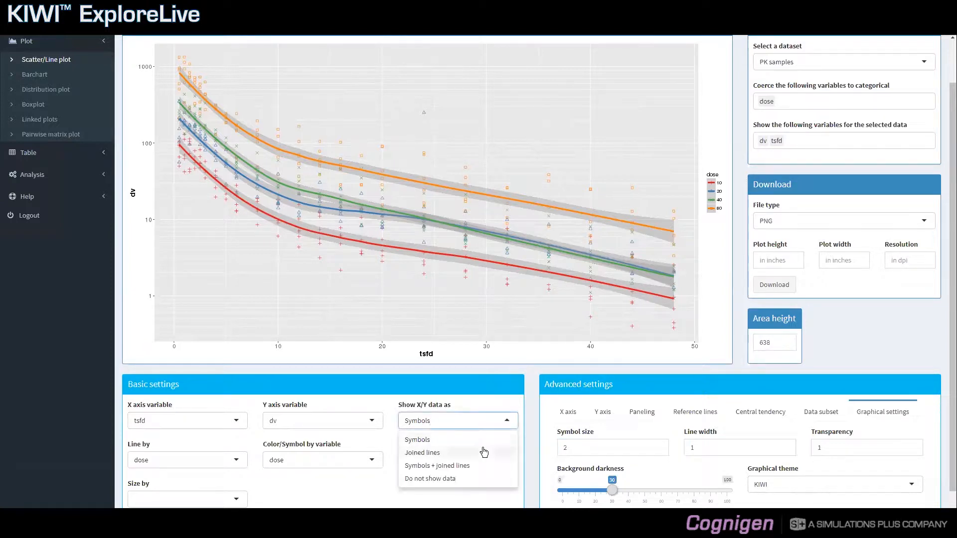
click(483, 452)
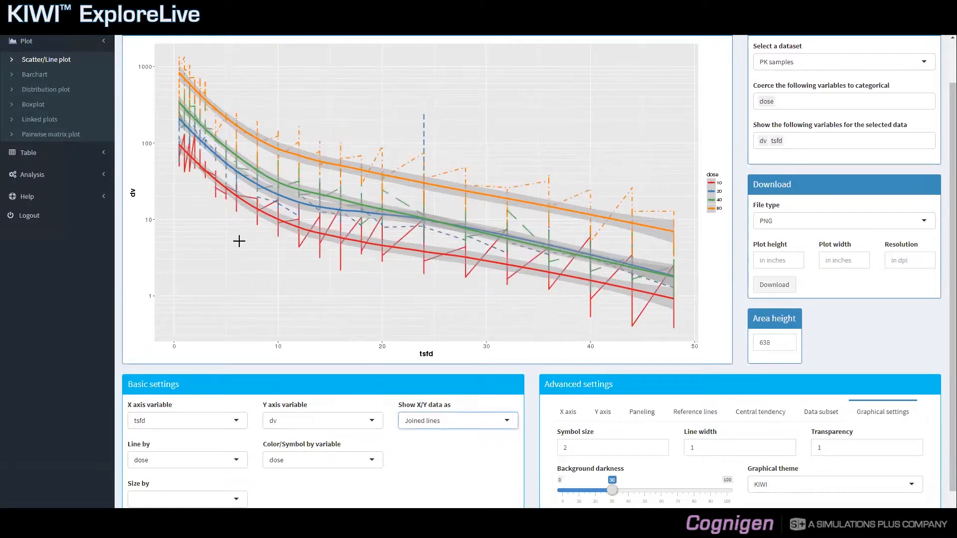
click(194, 460)
key(BackSpace)
text(id)
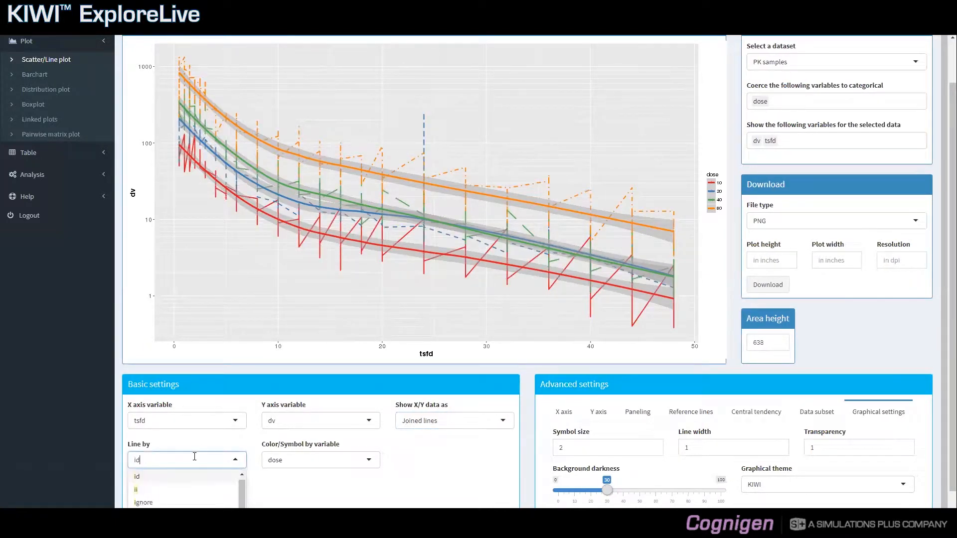
key(Return)
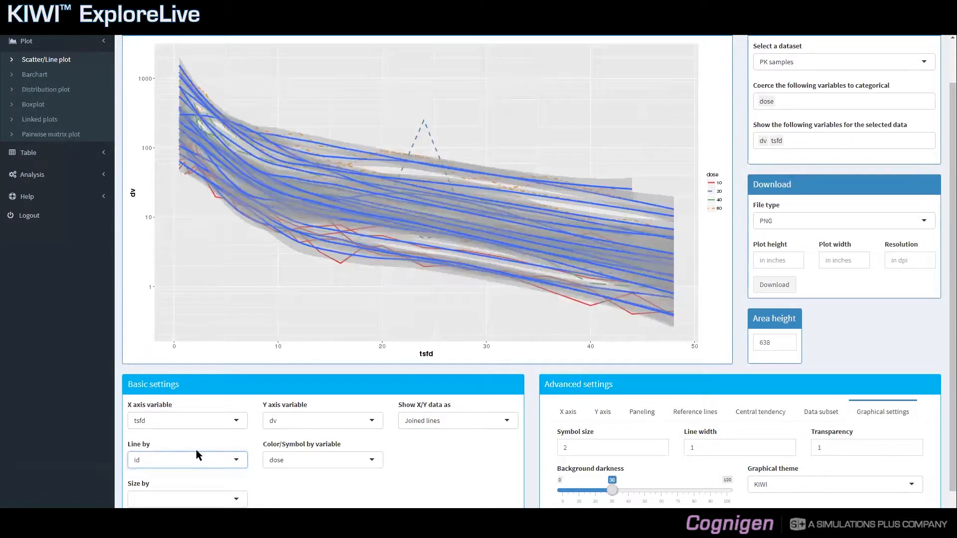
Step: Remove the smooth reference lines from the plot by setting their type to None
click(697, 411)
click(619, 467)
click(597, 486)
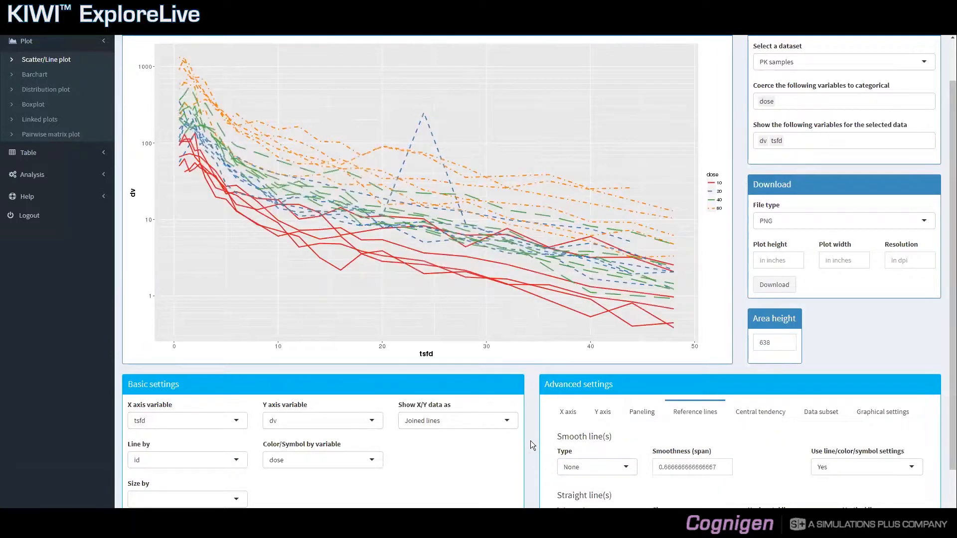
Step: Increase the line width in the plot's graphical settings to 2
click(880, 413)
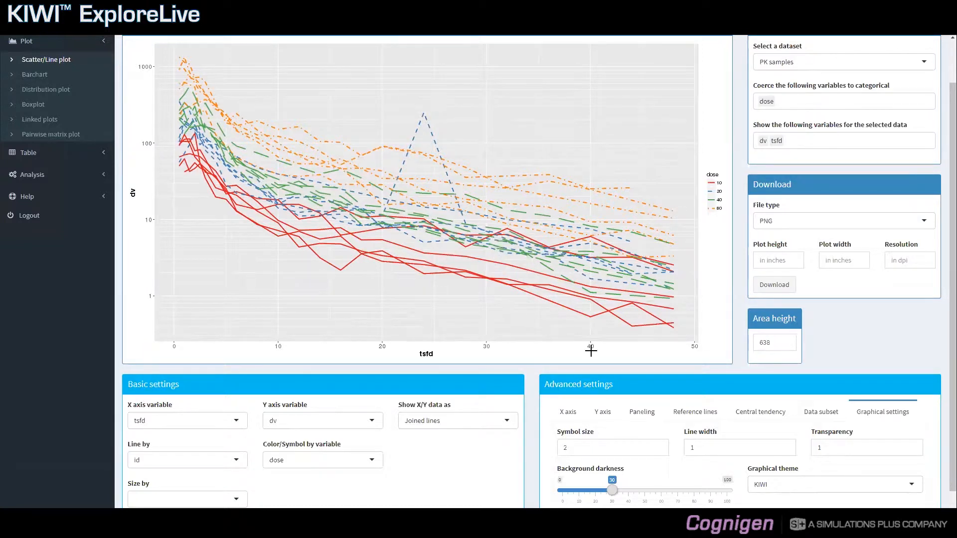
double_click(692, 448)
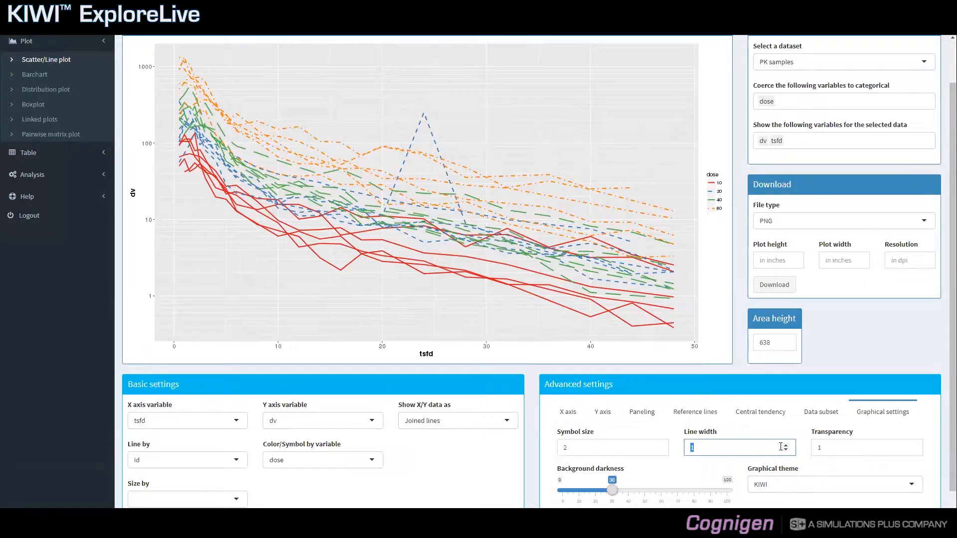
text(2)
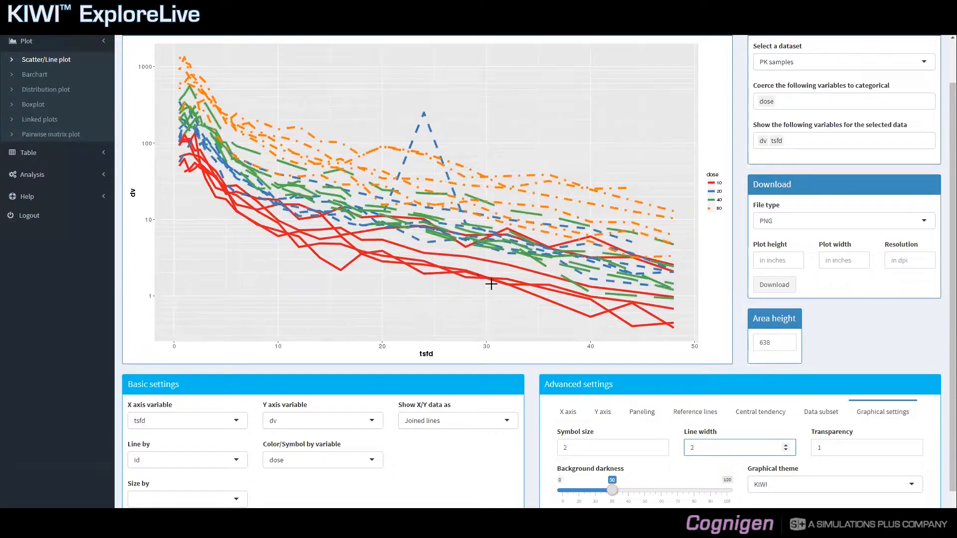
Step: Try a line width of 0.5 and return it to 1
double_click(693, 447)
text(0.5)
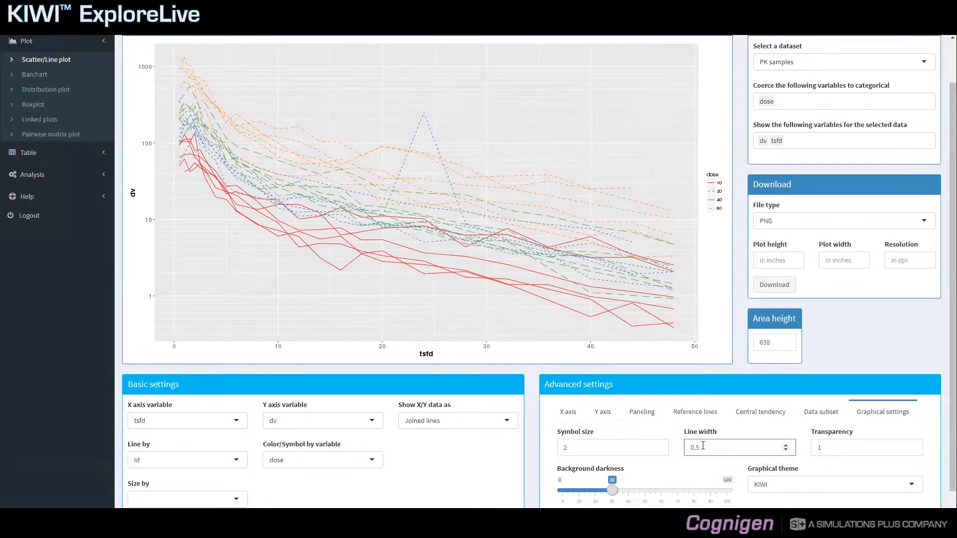
drag(700, 447, 689, 447)
text(1)
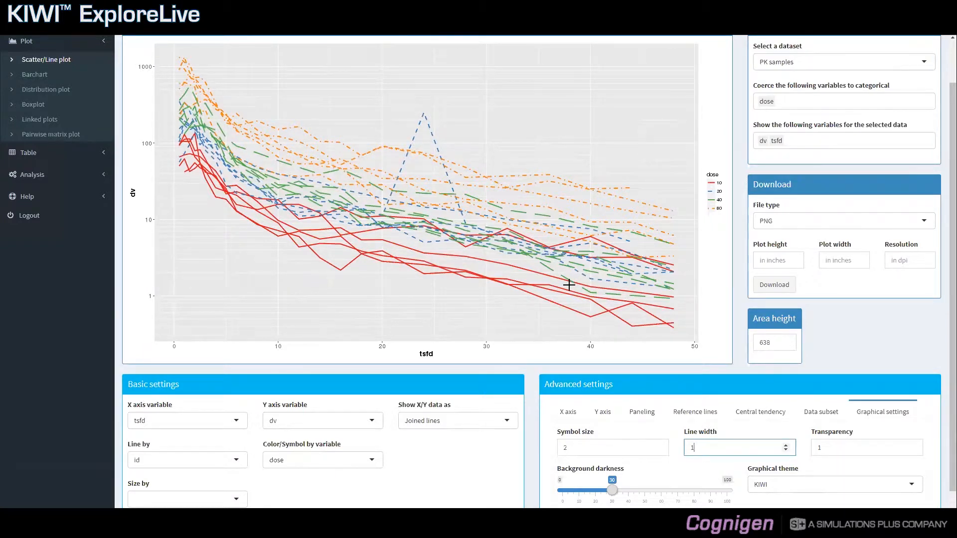
Step: Try transparency values of 0 and 0.5 for the plotted lines and return the setting to 1
click(831, 447)
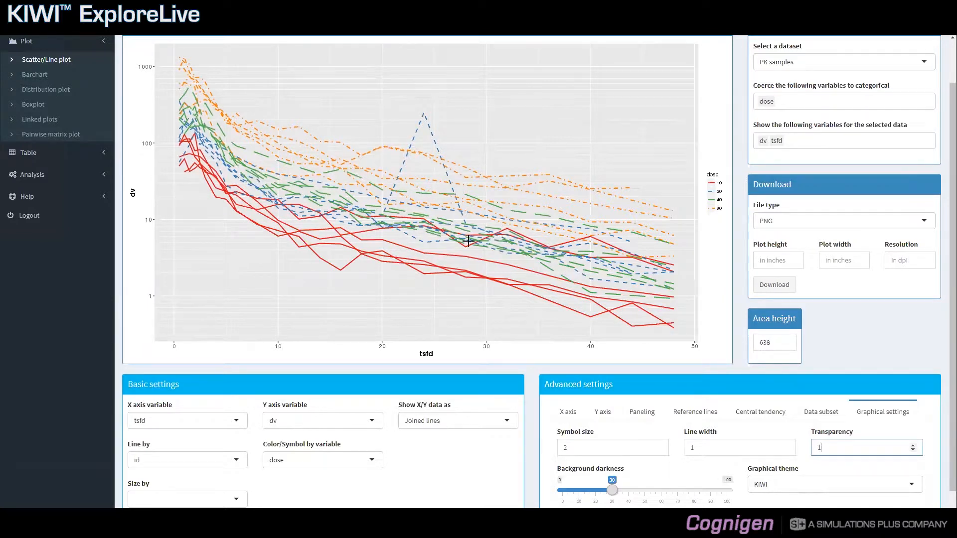
double_click(814, 443)
text(0)
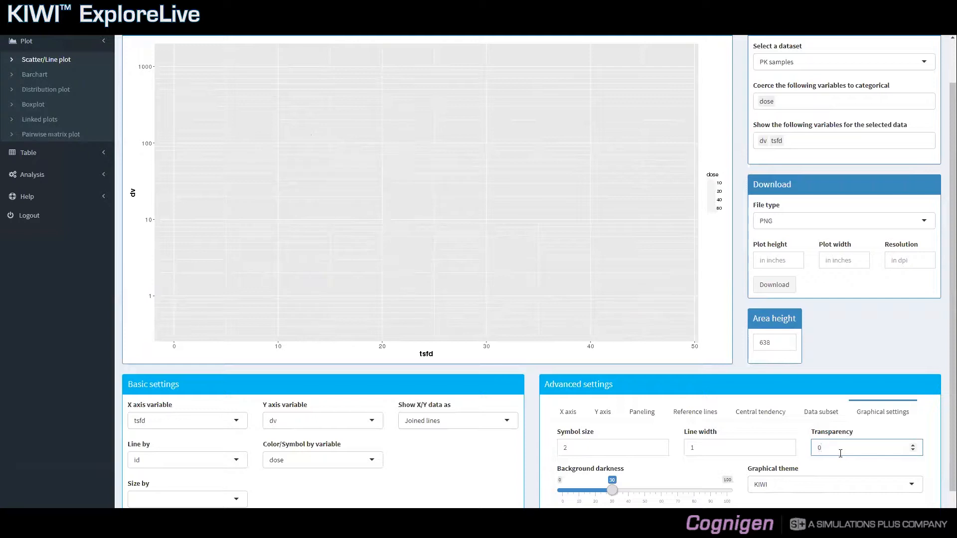
text(.5)
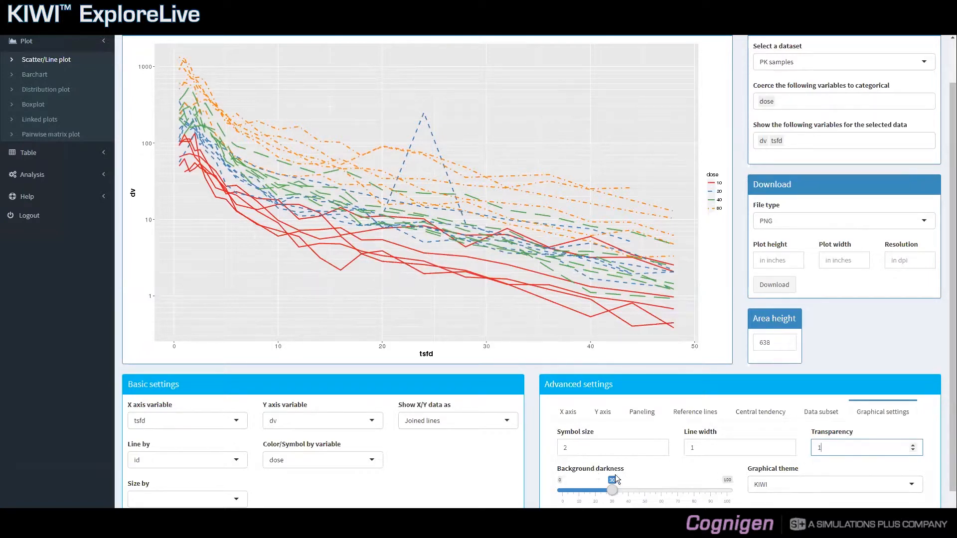
Step: Try the plot's background darkness at 0 and 100 and return it to 30
drag(612, 492, 575, 492)
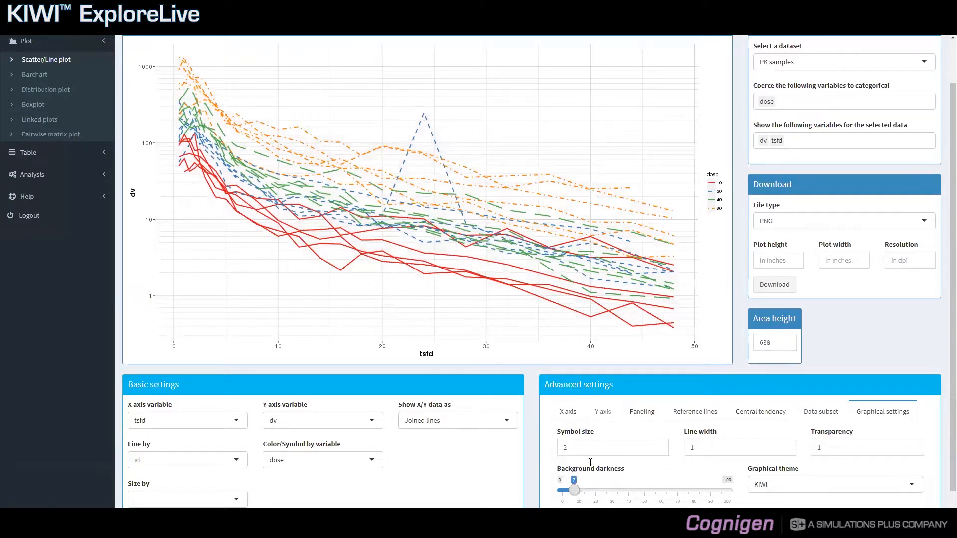
drag(575, 494, 559, 495)
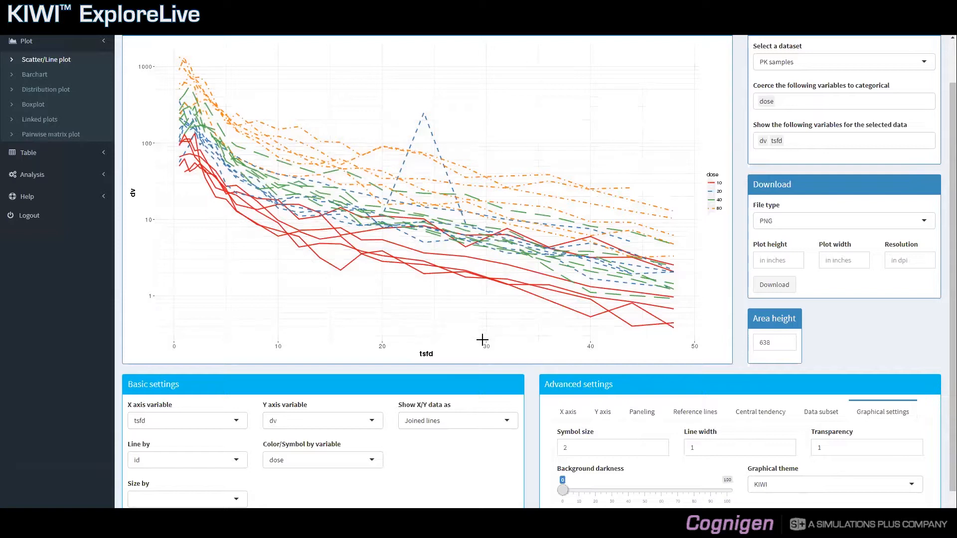
drag(563, 490, 730, 496)
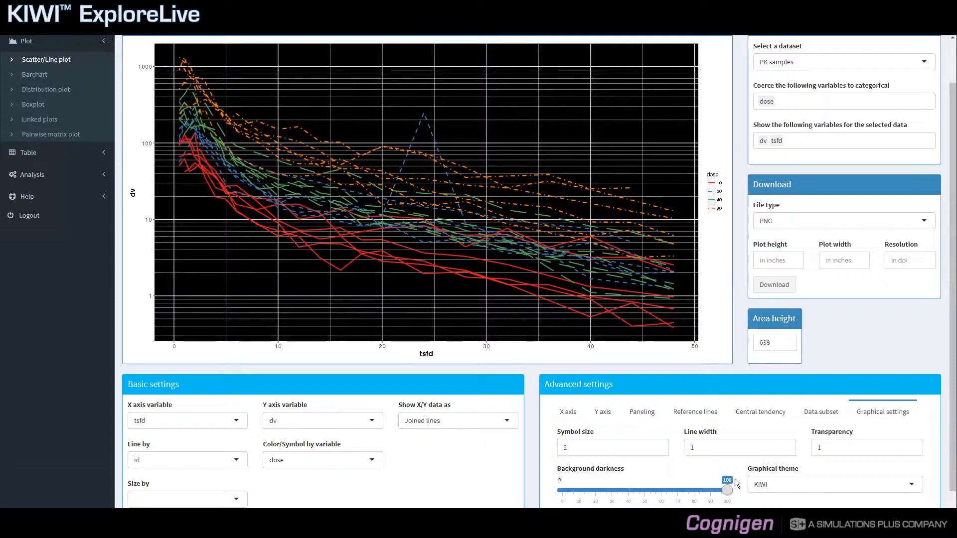
drag(725, 495, 612, 494)
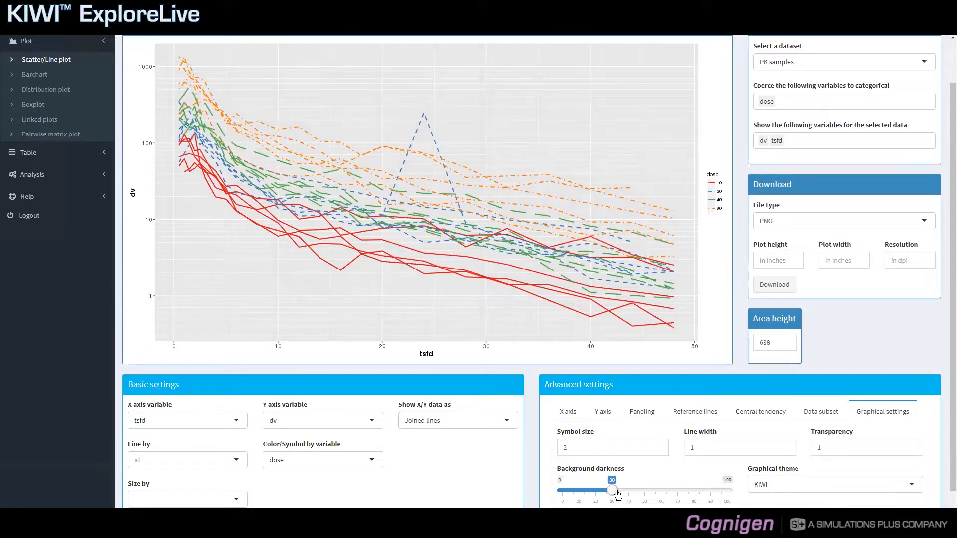
Step: Show the X/Y data as symbols and apply the KIWI solid graphical theme
click(487, 427)
click(479, 438)
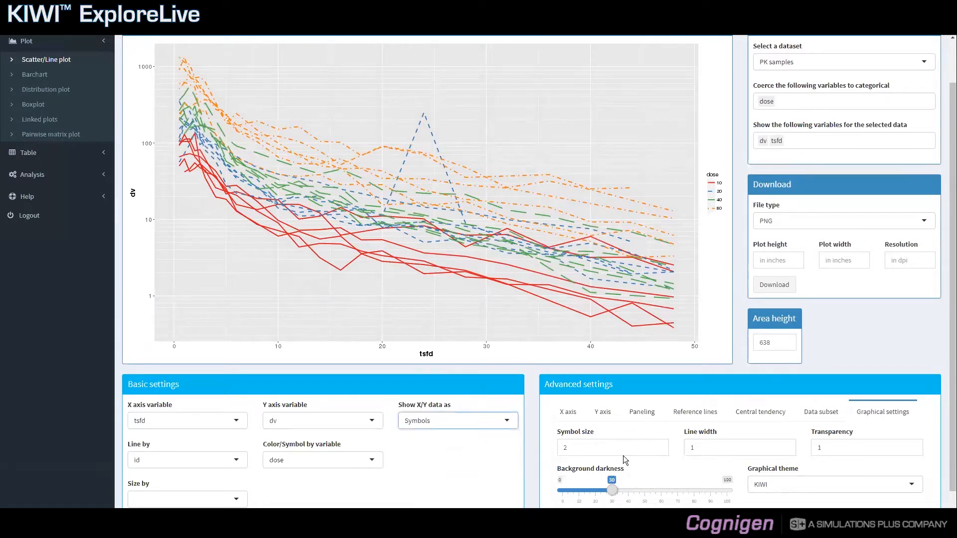
click(774, 488)
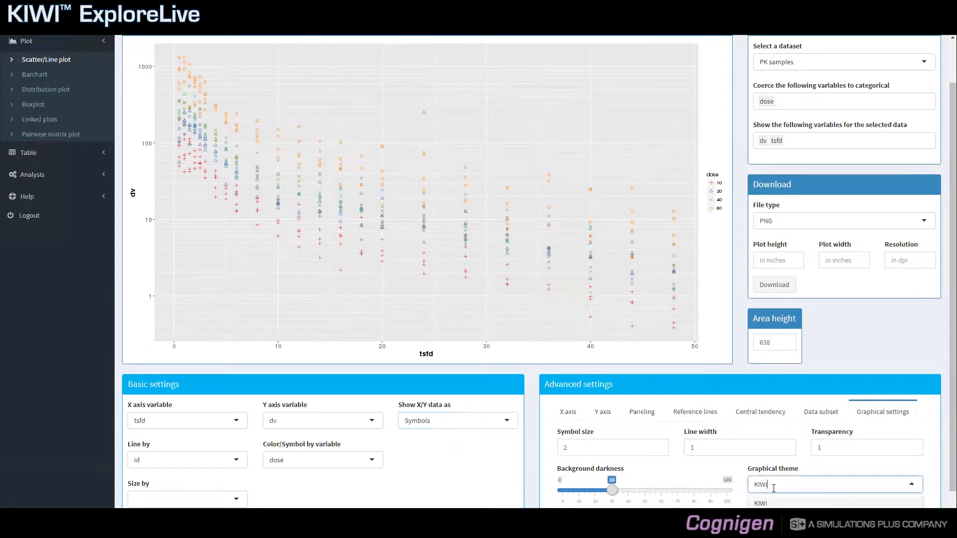
scroll(779, 488, down, 1)
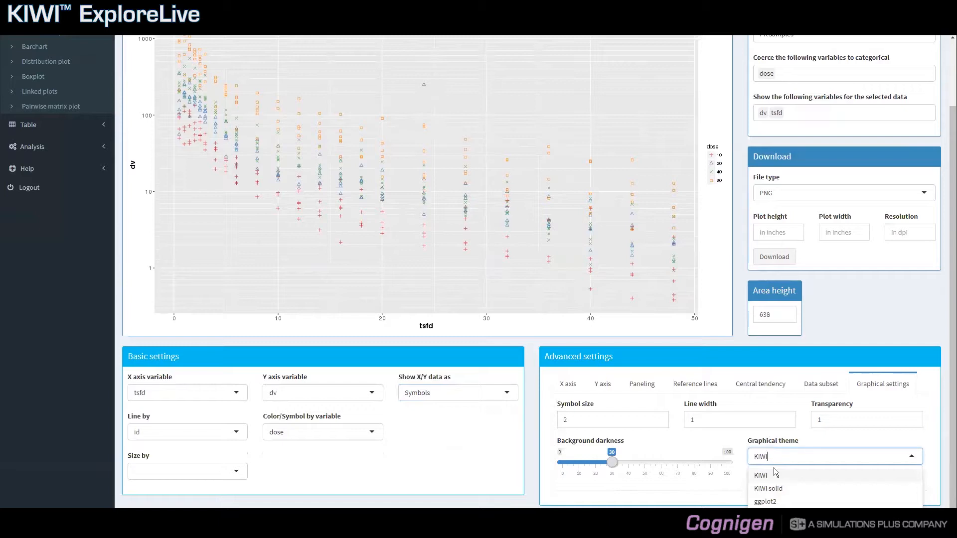
click(779, 488)
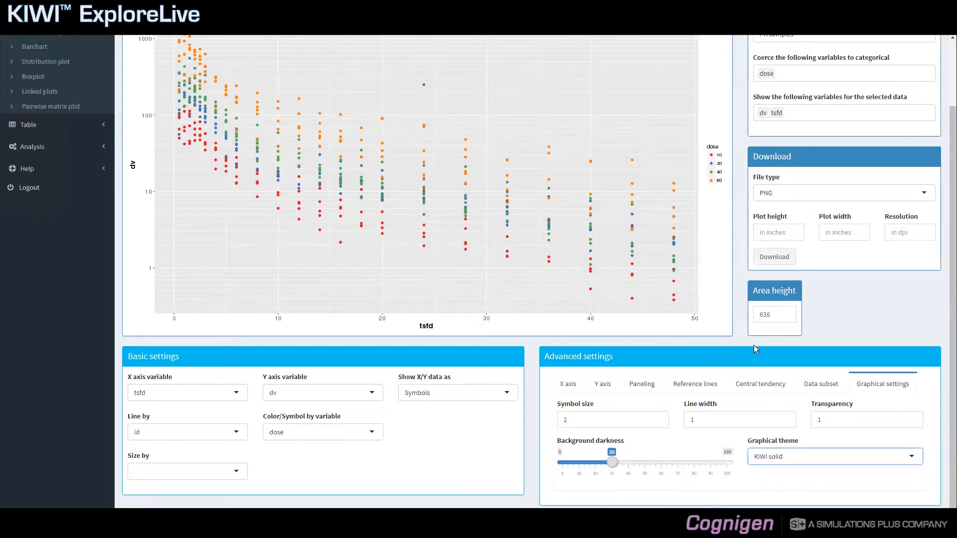
Step: Change the graphical theme to ggplot2 and review the restyled scatter plot
click(825, 456)
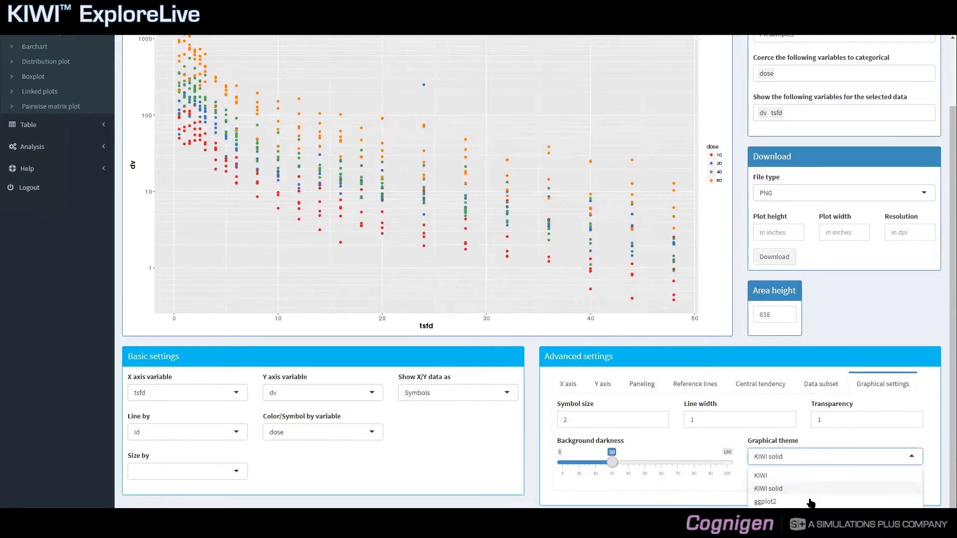
click(810, 502)
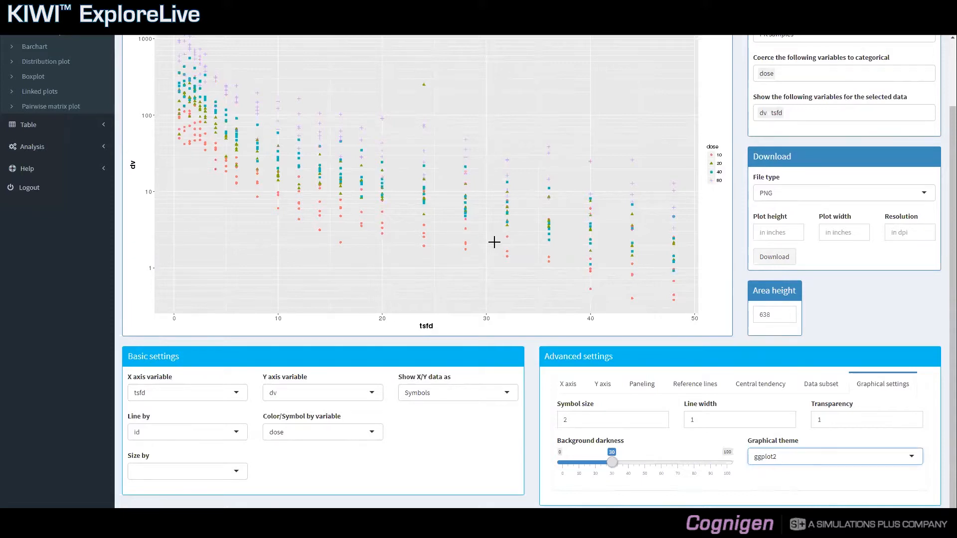
scroll(509, 267, up, 1)
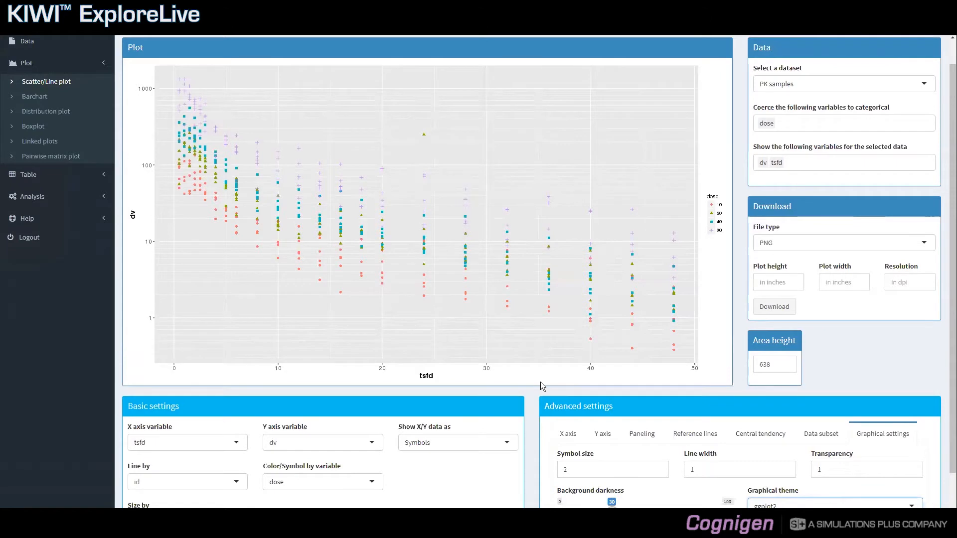
scroll(542, 387, down, 1)
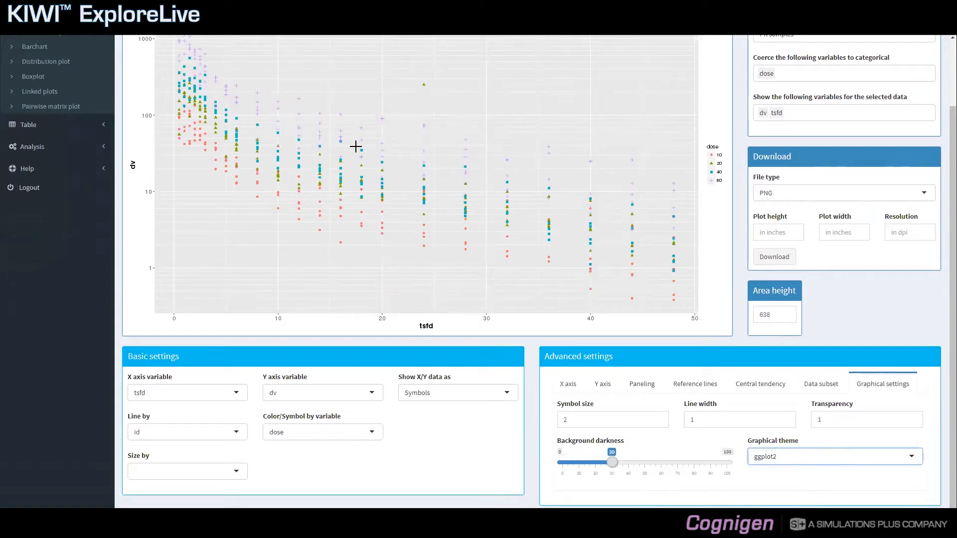
scroll(99, 140, up, 1)
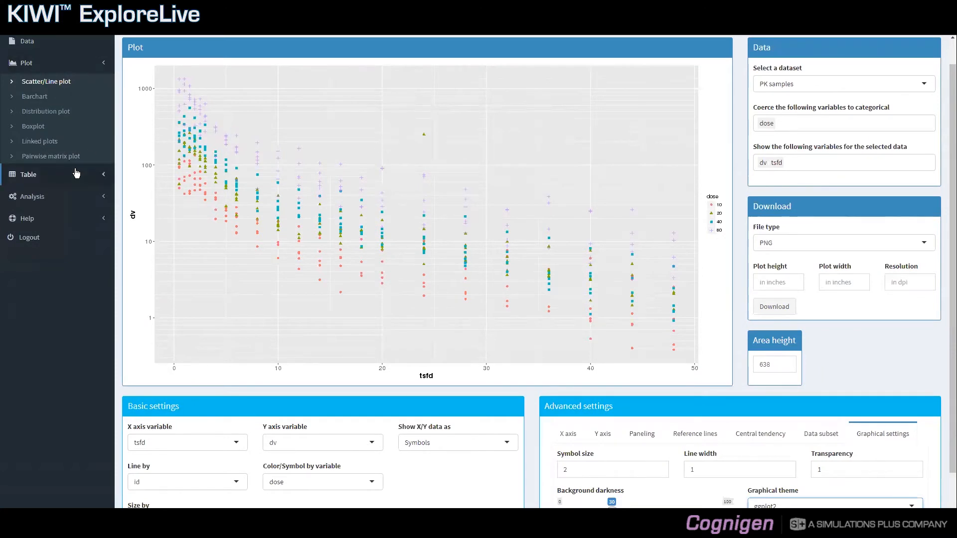